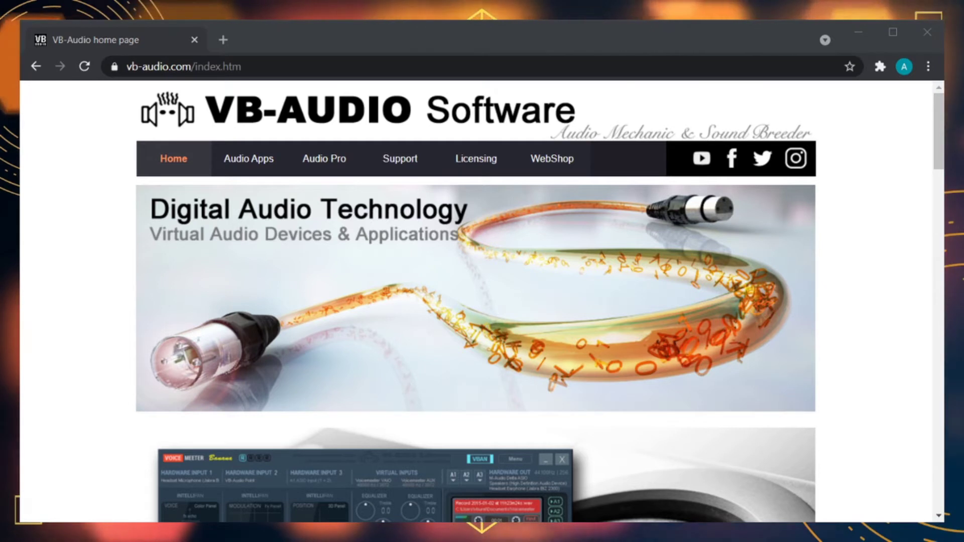
Step: Open the Audio Apps page of the VB-Audio site and review the VB-CABLE driver downloads and the extra A+B and C+D cables
left_click(249, 159)
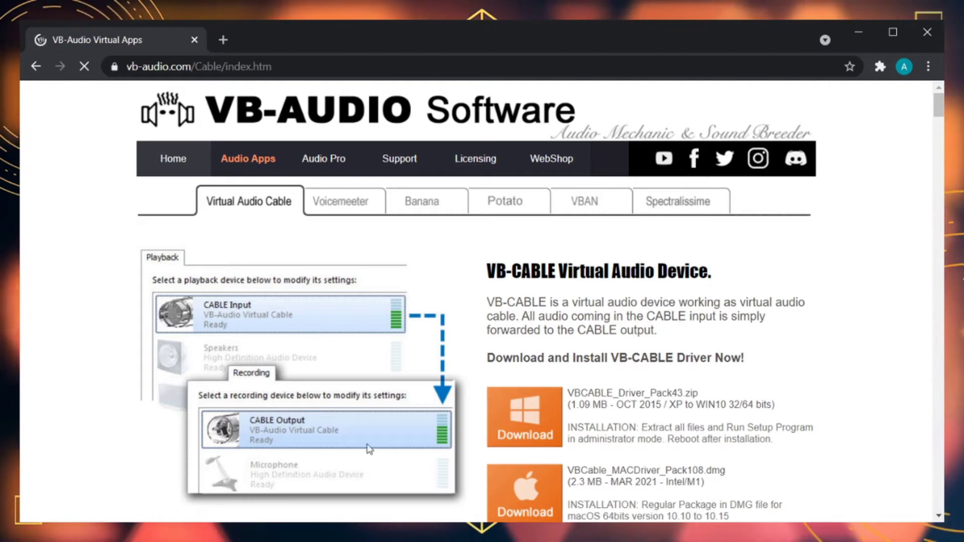
scroll(310, 436, "down", 2)
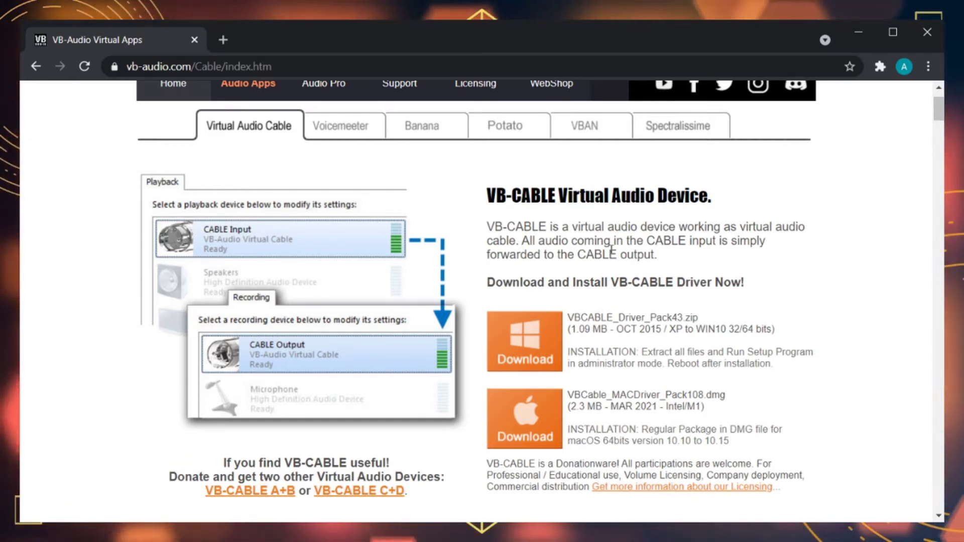
scroll(532, 241, "down", 2)
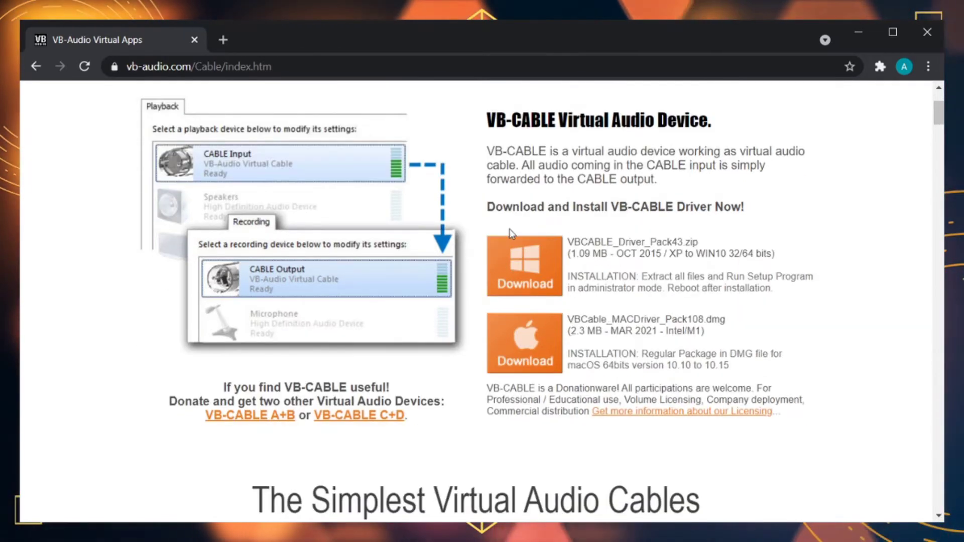
scroll(530, 237, "up", 3)
scroll(499, 232, "down", 5)
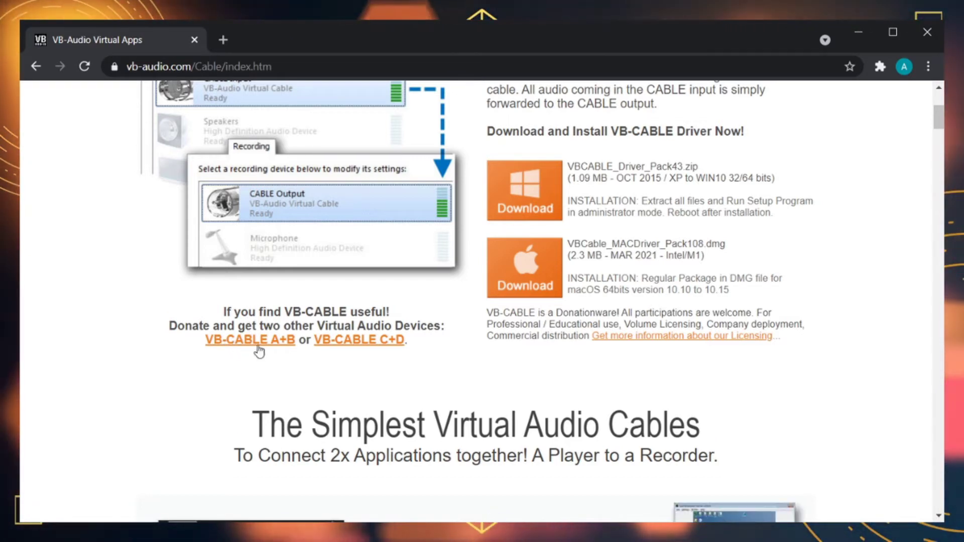
scroll(259, 351, "up", 5)
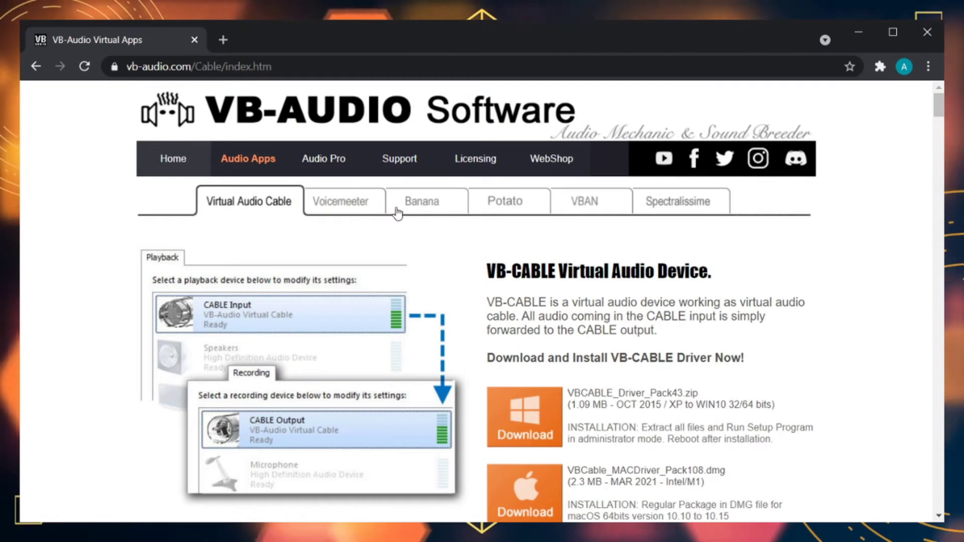
Step: Open the Voicemeeter Banana page and review the mixer preview and the ZIP and EXE installer downloads
left_click(396, 208)
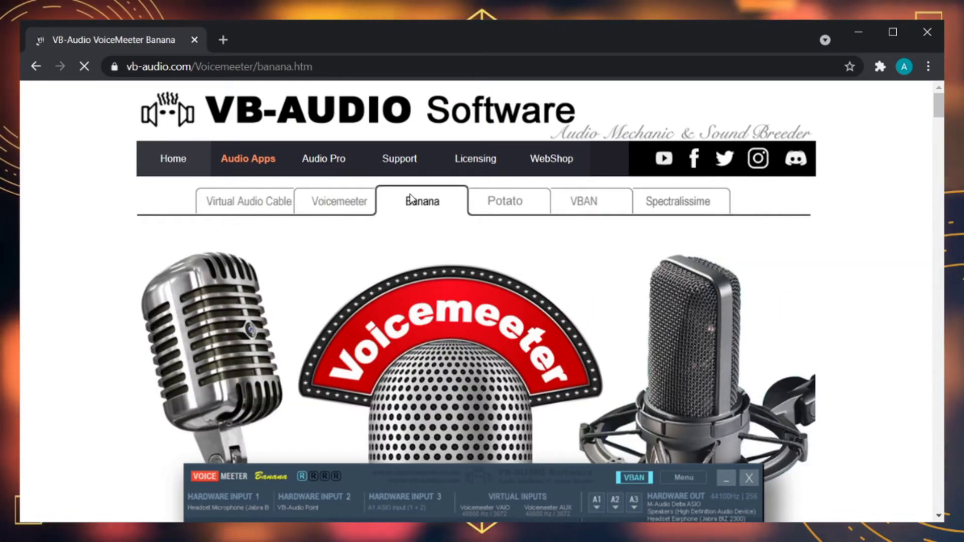
scroll(449, 305, "down", 5)
scroll(449, 306, "down", 1)
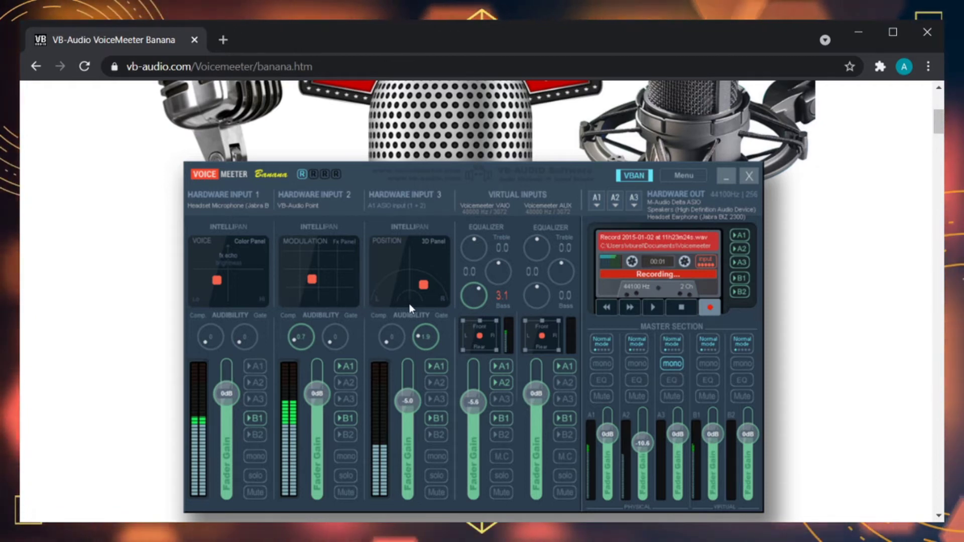
scroll(454, 328, "down", 2)
scroll(454, 327, "down", 7)
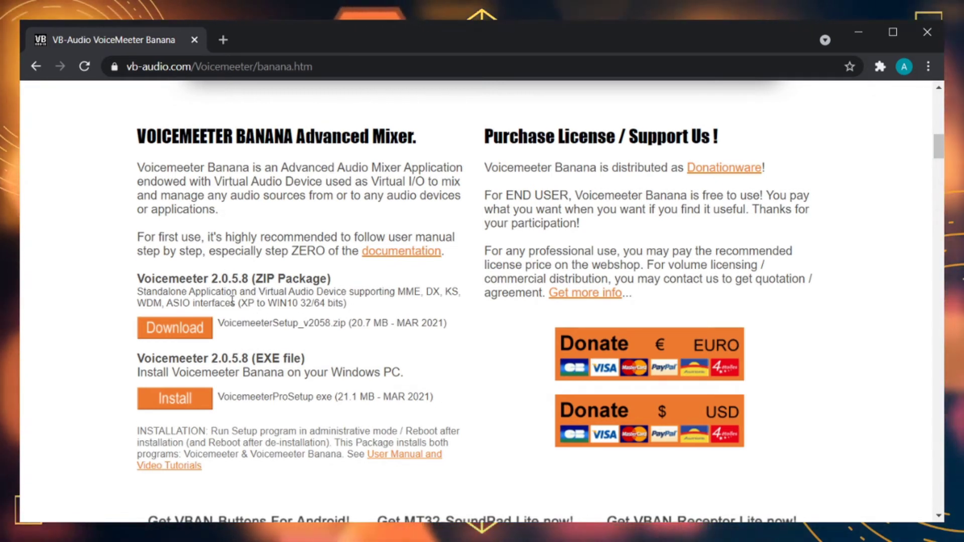
left_click(179, 394)
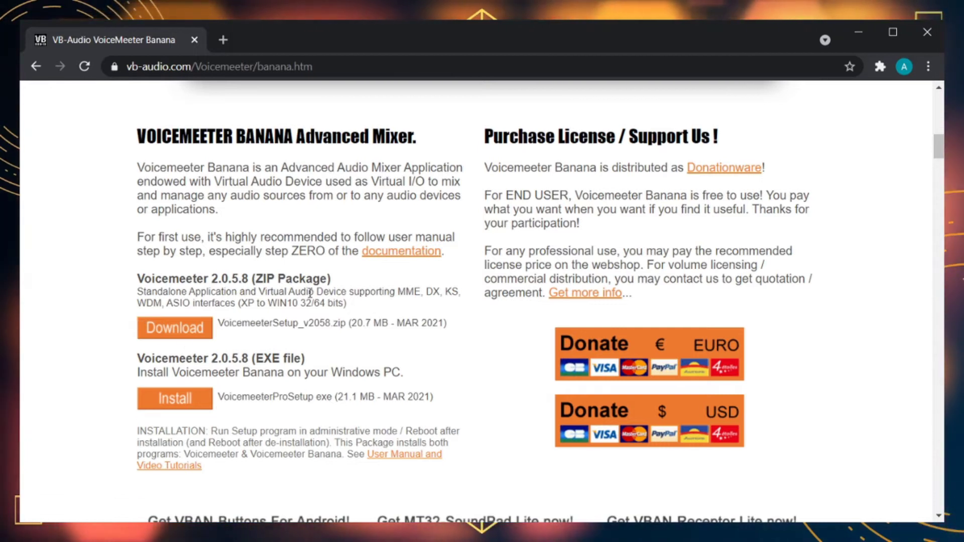
scroll(322, 277, "down", 3)
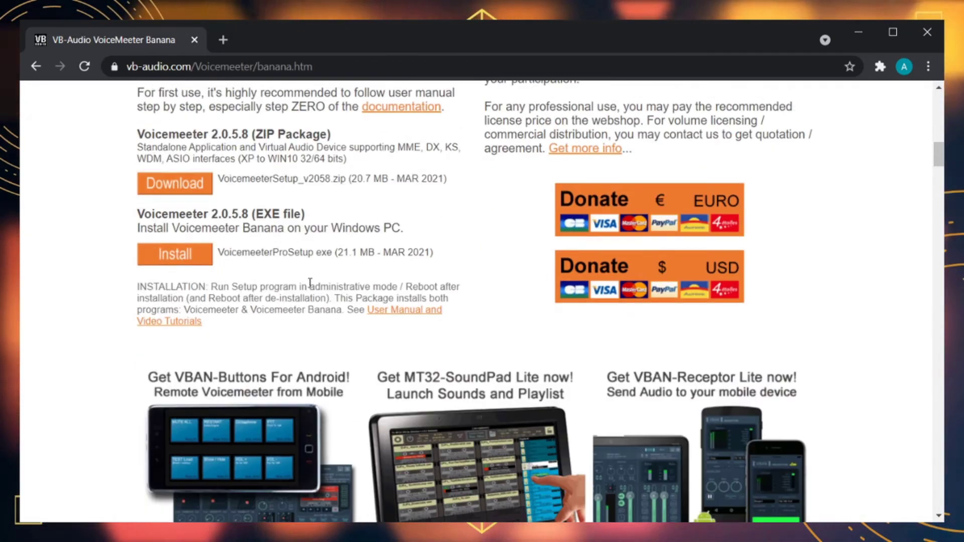
scroll(307, 280, "up", 4)
scroll(305, 280, "up", 6)
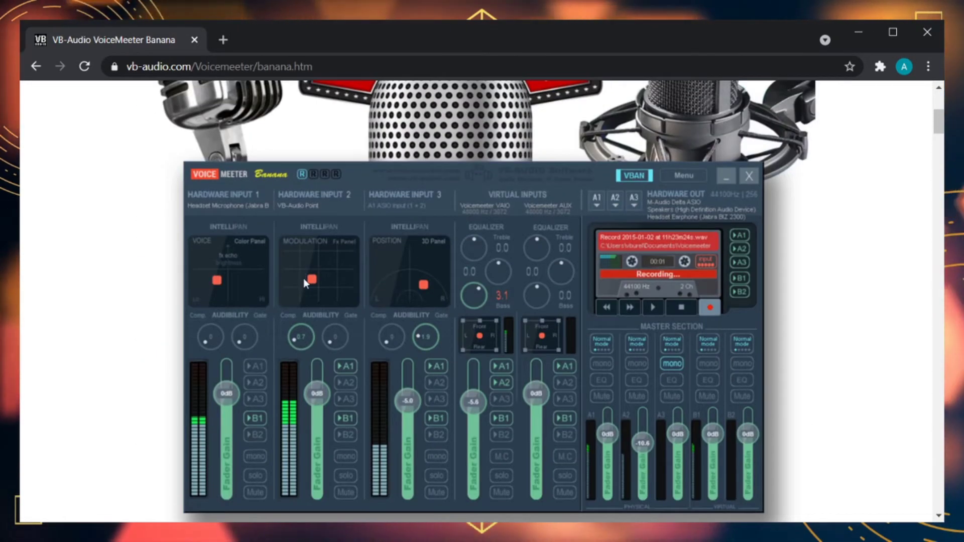
scroll(305, 281, "up", 5)
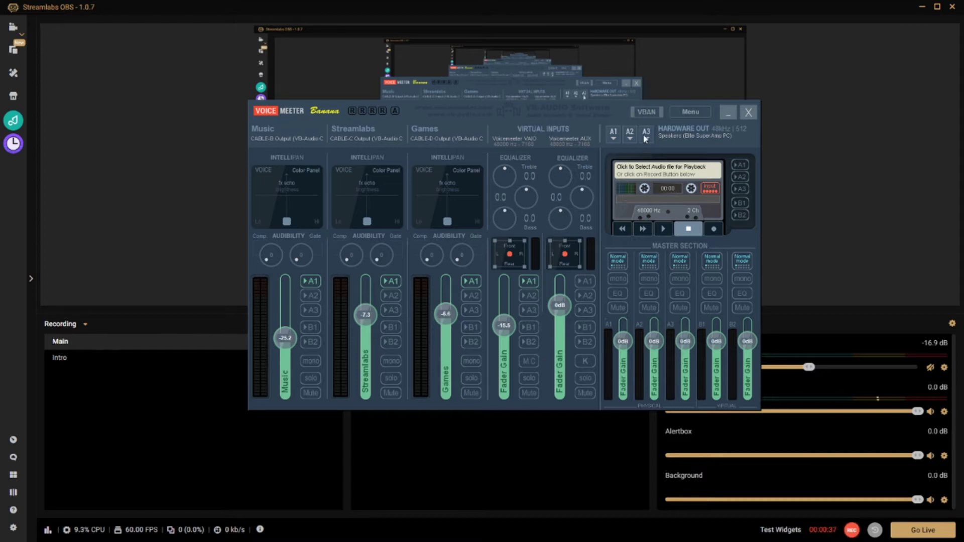
Step: Switch to Voicemeeter Banana and examine the devices available for hardware output A1
left_click(614, 136)
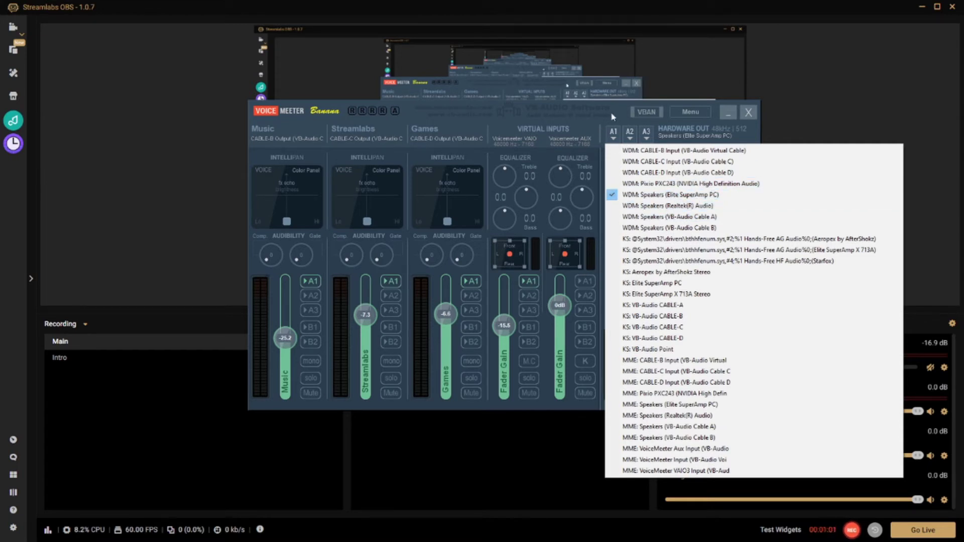
left_click(613, 115)
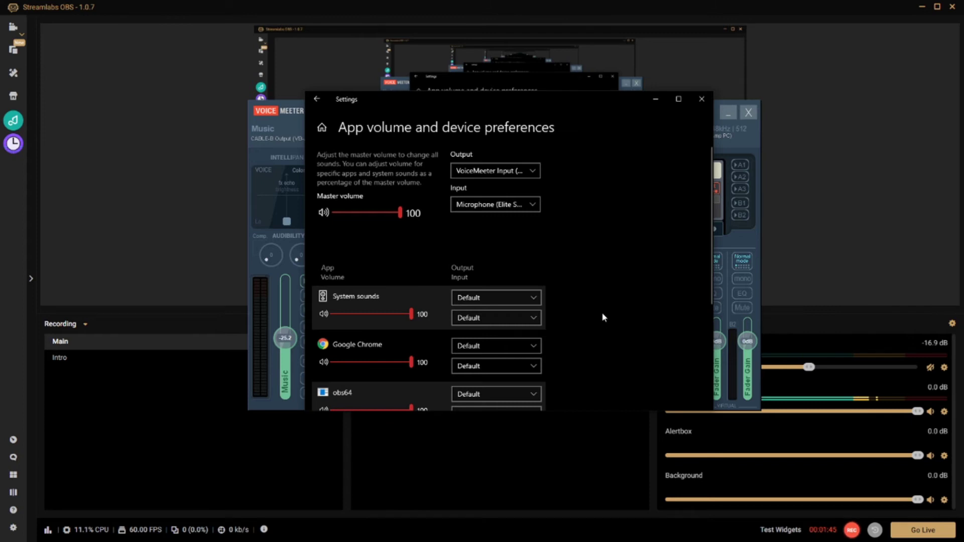
Step: Reach App volume and device preferences from the Windows sound settings and examine the system output device choices
left_click(317, 99)
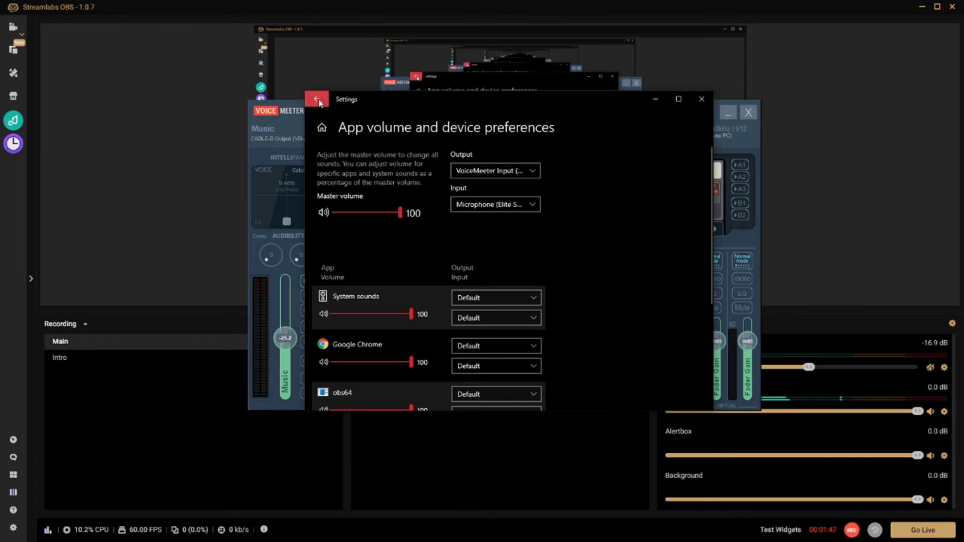
scroll(599, 251, "down", 5)
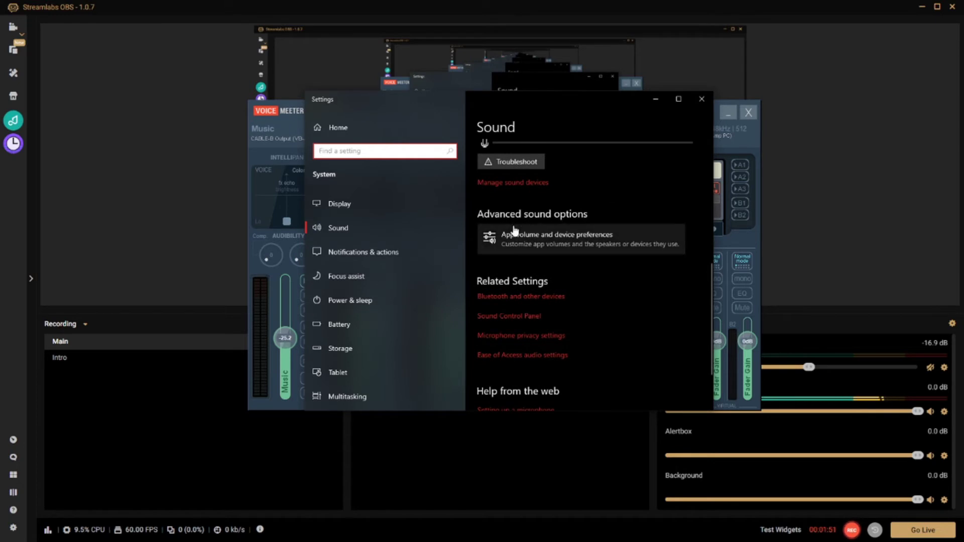
left_click(545, 247)
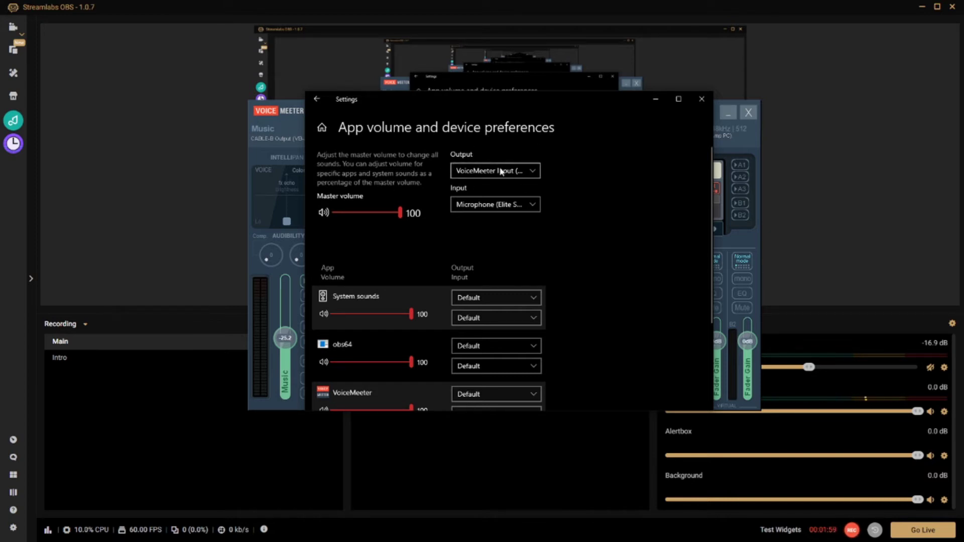
left_click(524, 172)
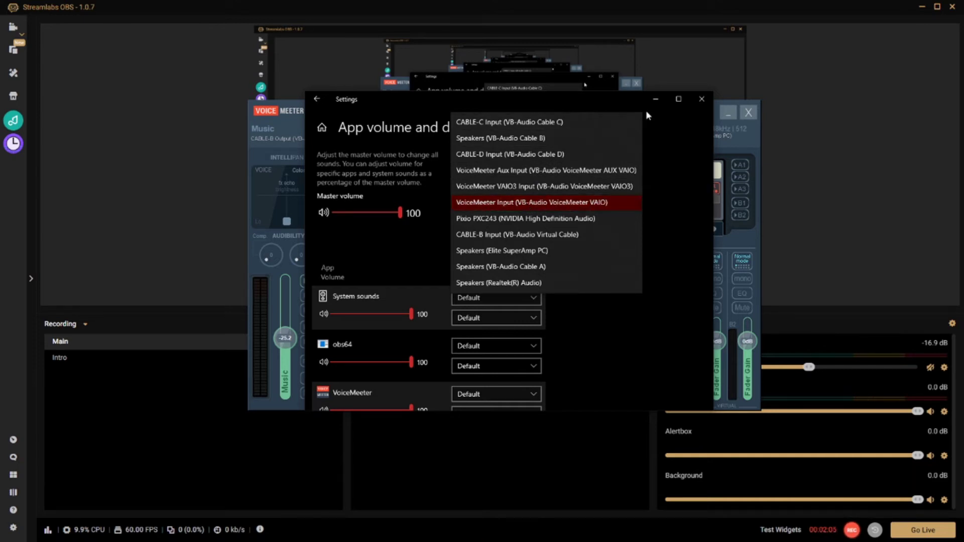
left_click_drag(637, 101, 380, 113)
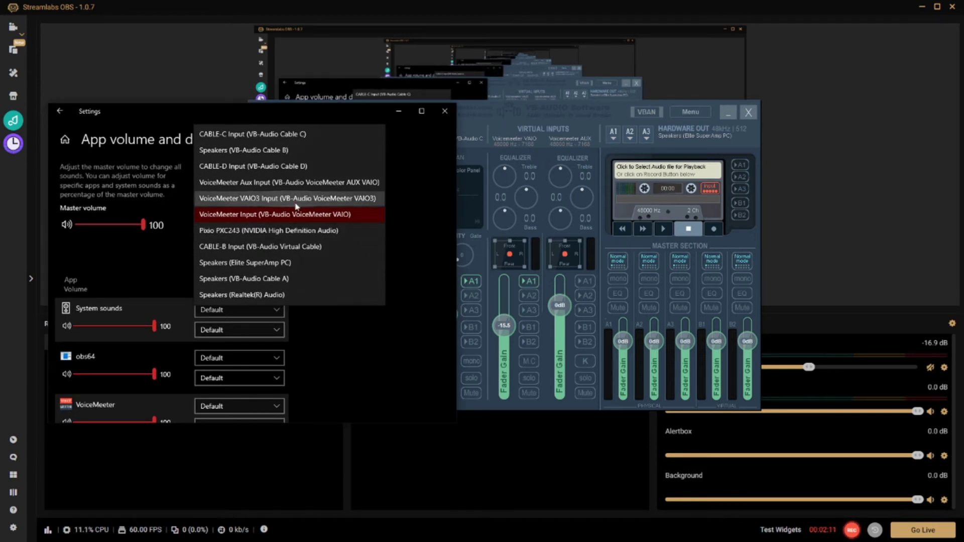
left_click(408, 167)
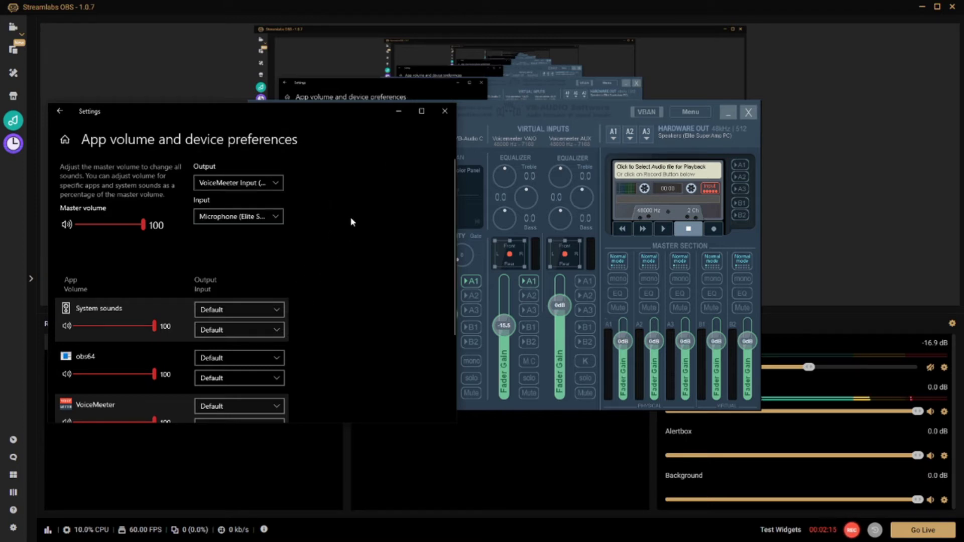
Step: Review the per-app output and input devices, then minimize the Windows Settings window
scroll(346, 289, "down", 3)
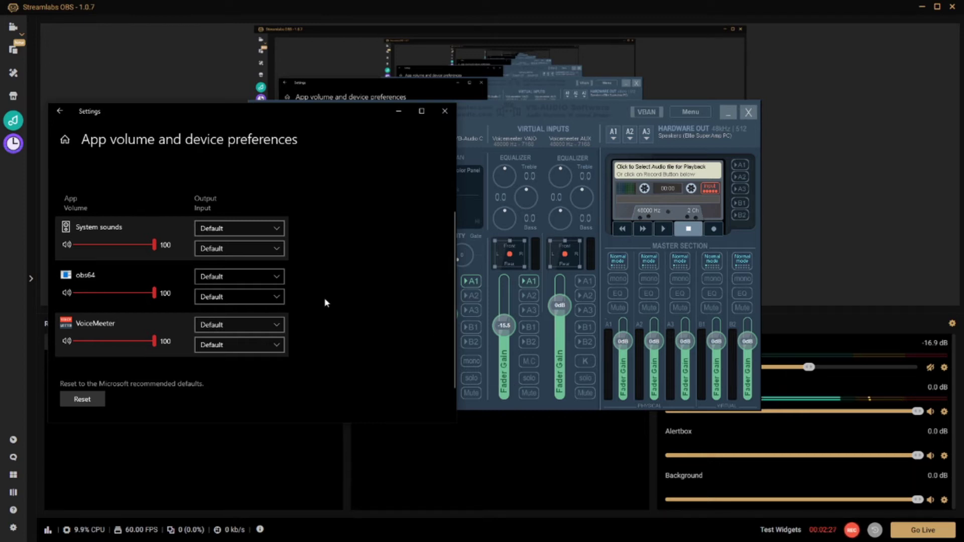
scroll(313, 289, "up", 3)
scroll(312, 292, "down", 2)
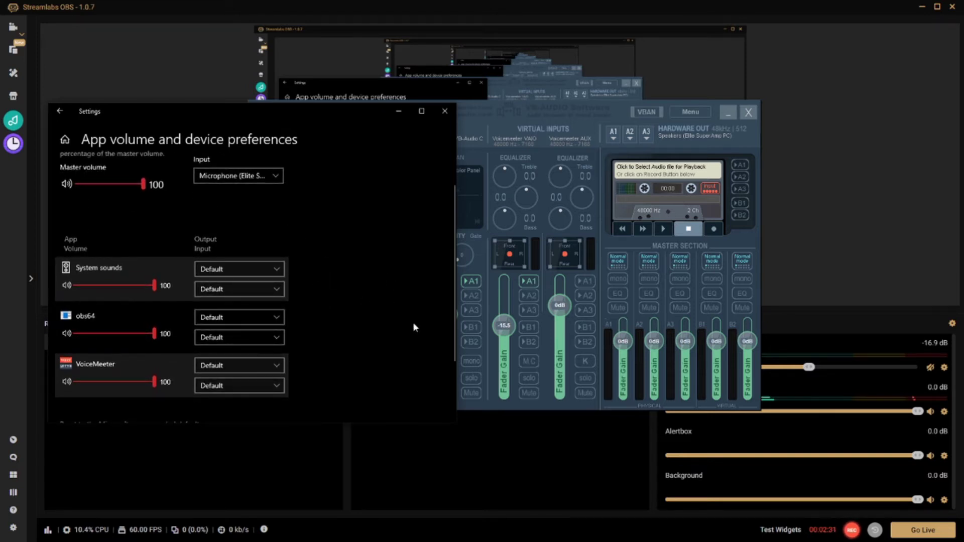
left_click_drag(334, 117, 413, 140)
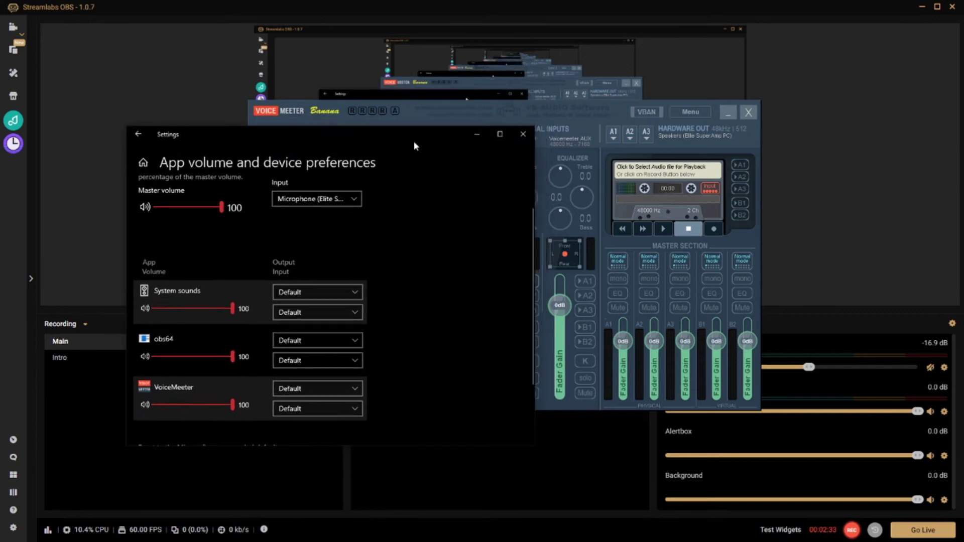
left_click(476, 136)
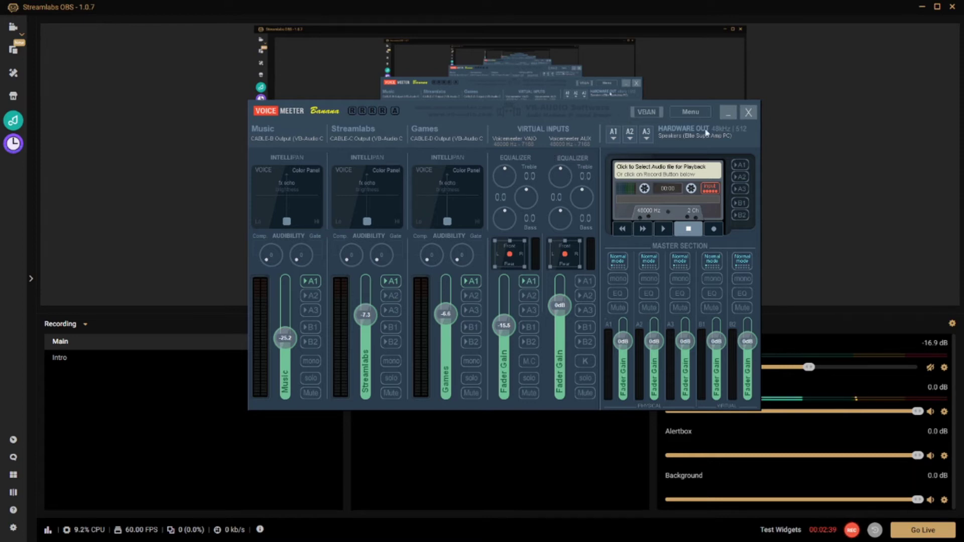
Step: Minimize Voicemeeter and check which capture device the Desktop Audio source uses in Streamlabs OBS
left_click(728, 114)
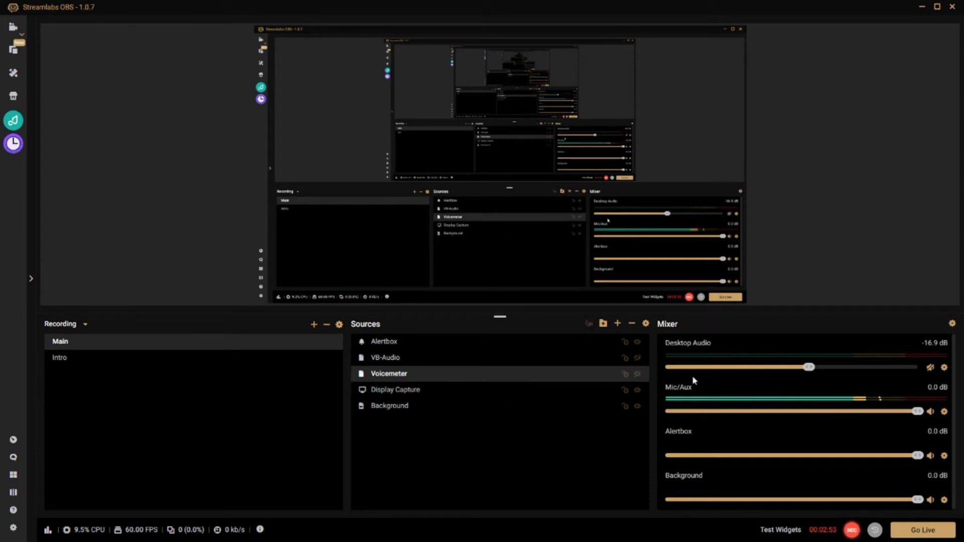
left_click(944, 370)
left_click(854, 257)
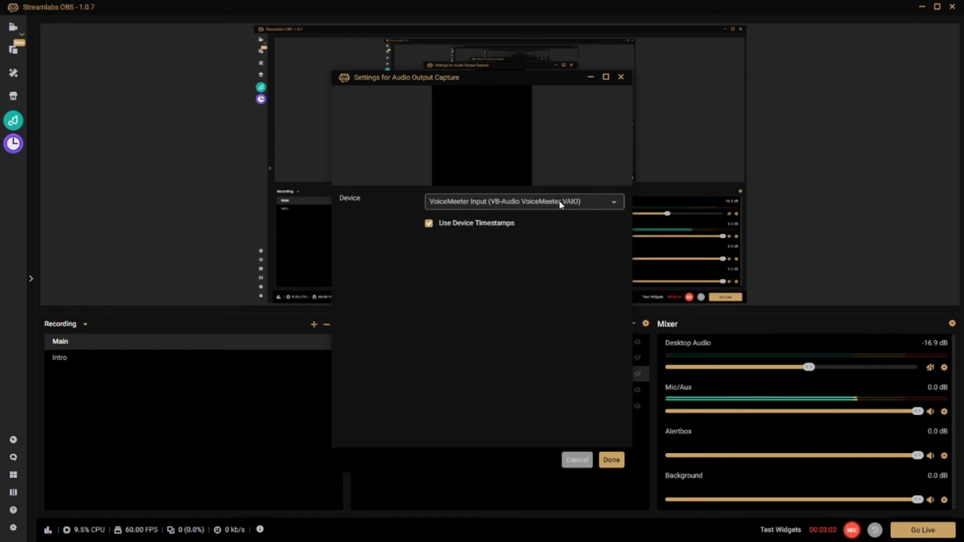
left_click(613, 460)
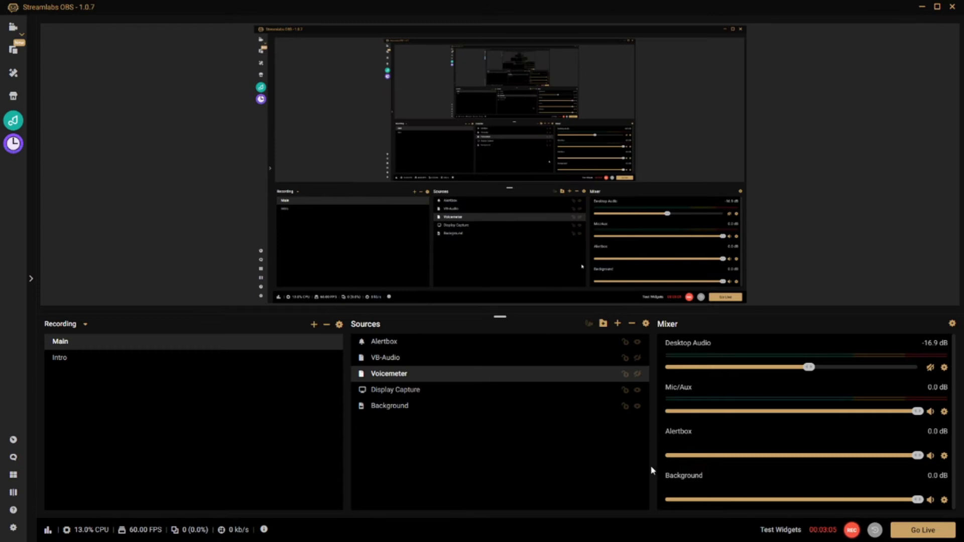
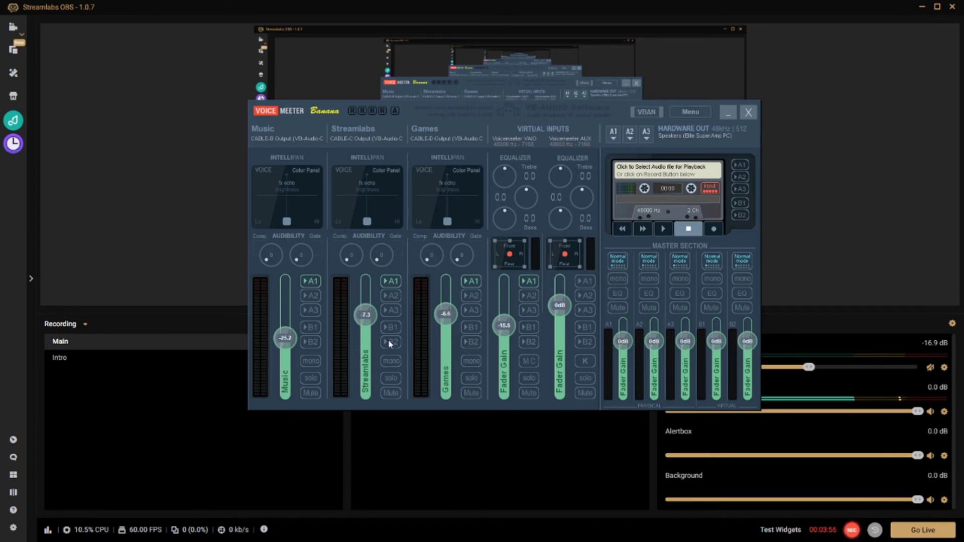
Step: Set the Music hardware input in Voicemeeter to WDM: CABLE-A Output (VB-Audio Virtual Cable)
left_click_drag(540, 115, 358, 84)
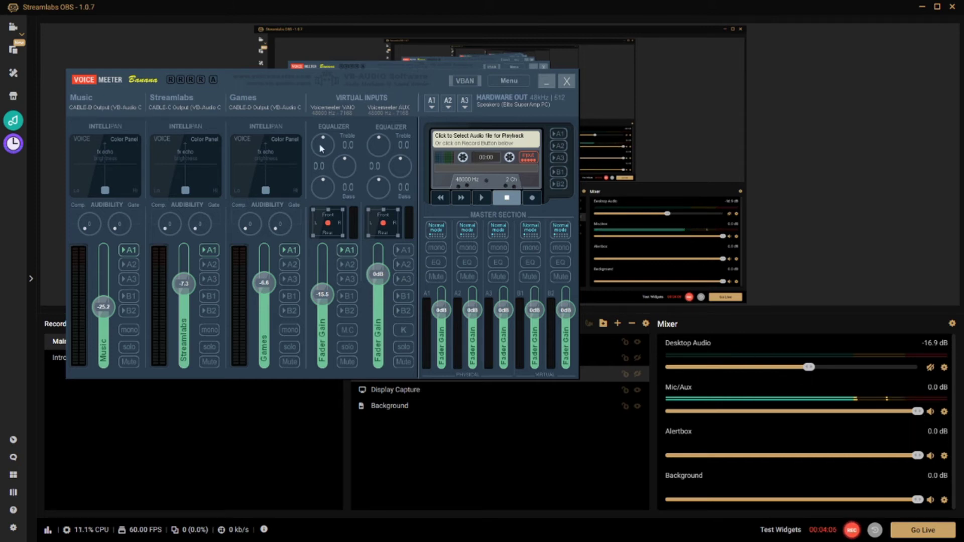
left_click_drag(279, 78, 389, 88)
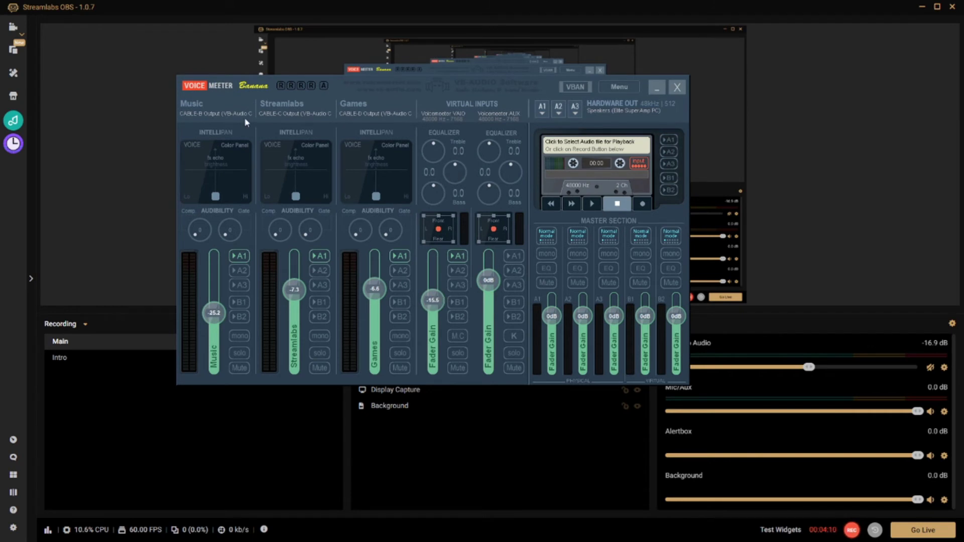
left_click(199, 114)
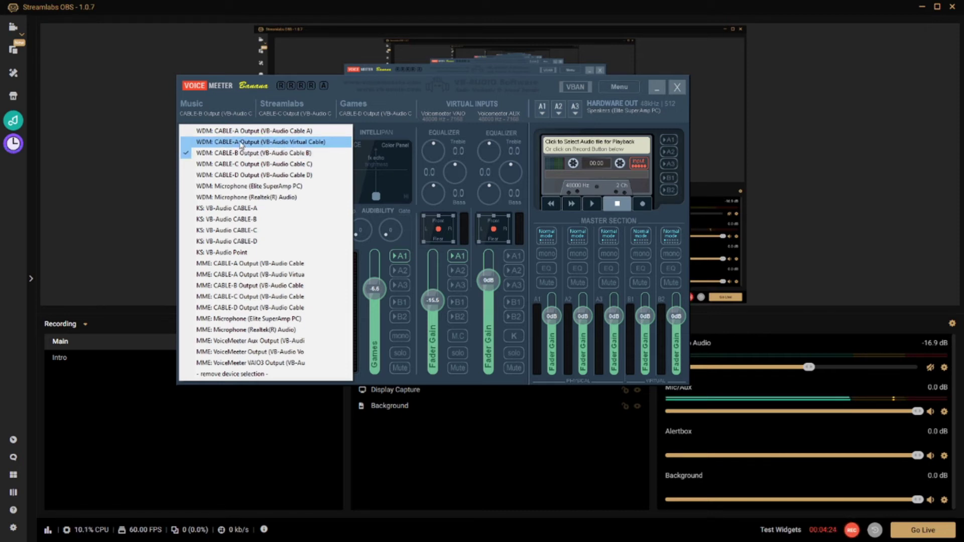
left_click(311, 143)
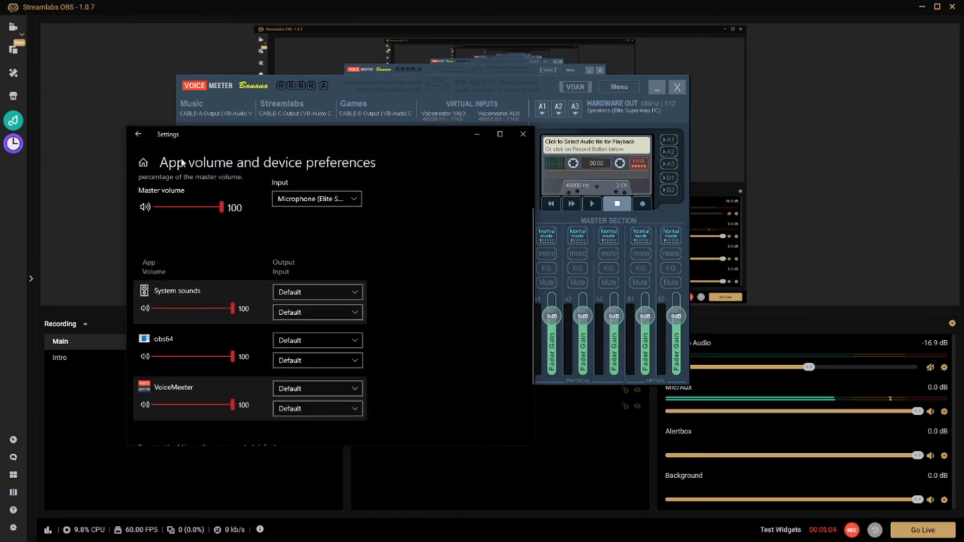
Step: Move the Windows Settings window beside the Music strip and examine the output device choices for Groove Music
left_click_drag(429, 135, 679, 105)
scroll(541, 269, "down", 3)
scroll(581, 237, "up", 5)
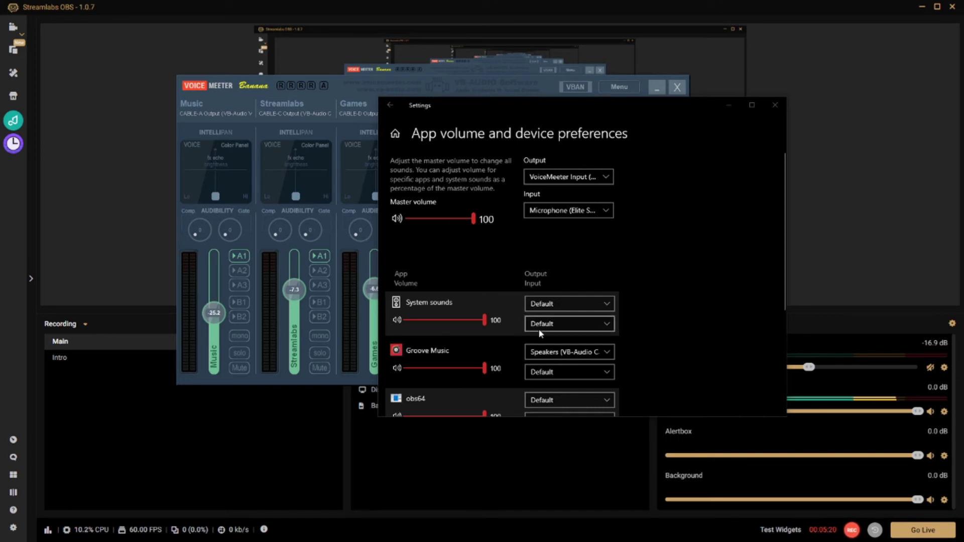
scroll(527, 329, "down", 1)
left_click(598, 313)
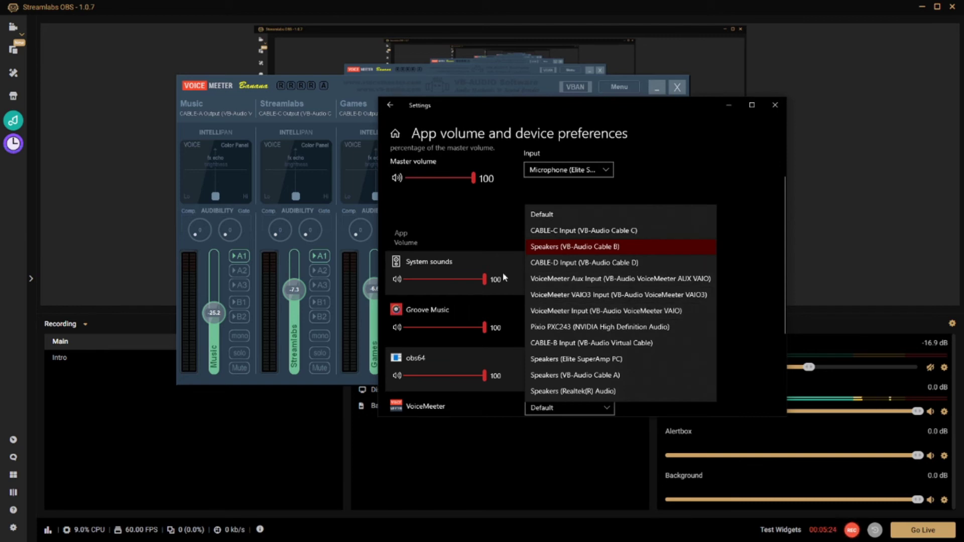
left_click(460, 210)
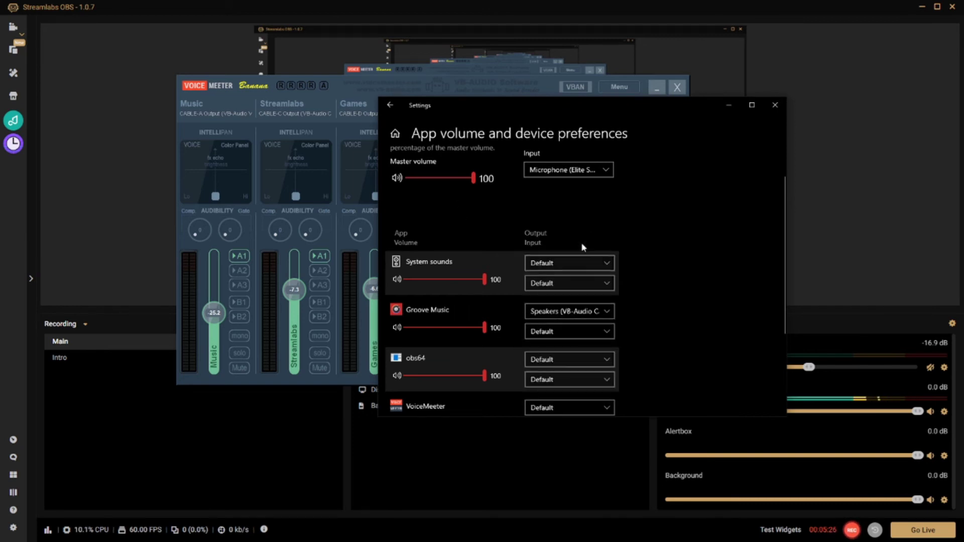
Step: Set the Groove Music output device to CABLE-B Input (VB-Audio Virtual Cable) in the Windows app volume preferences
scroll(582, 246, "up", 1)
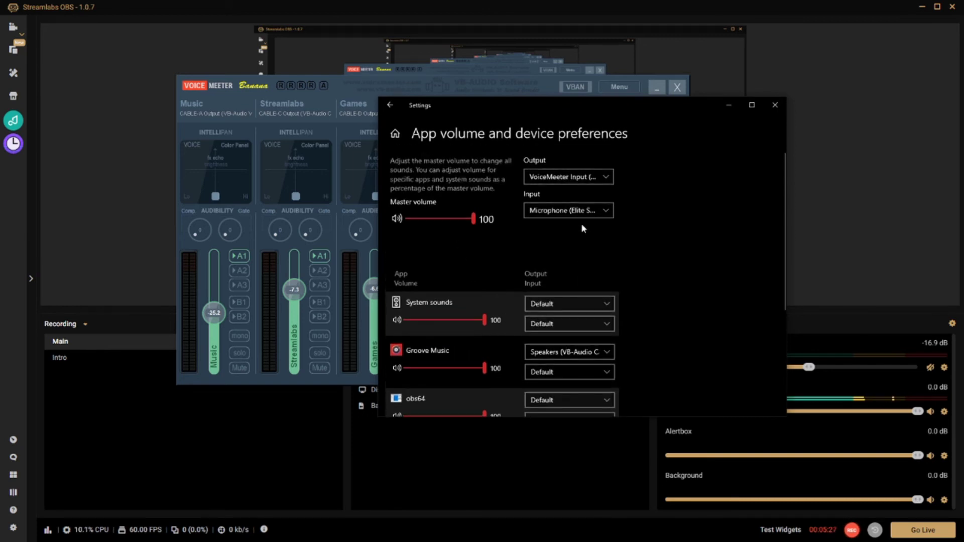
left_click(596, 354)
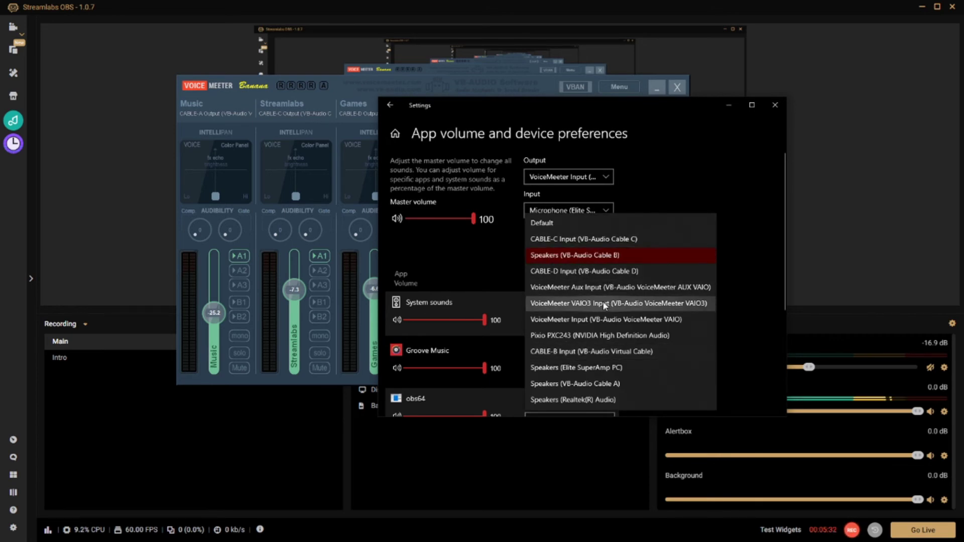
left_click(605, 356)
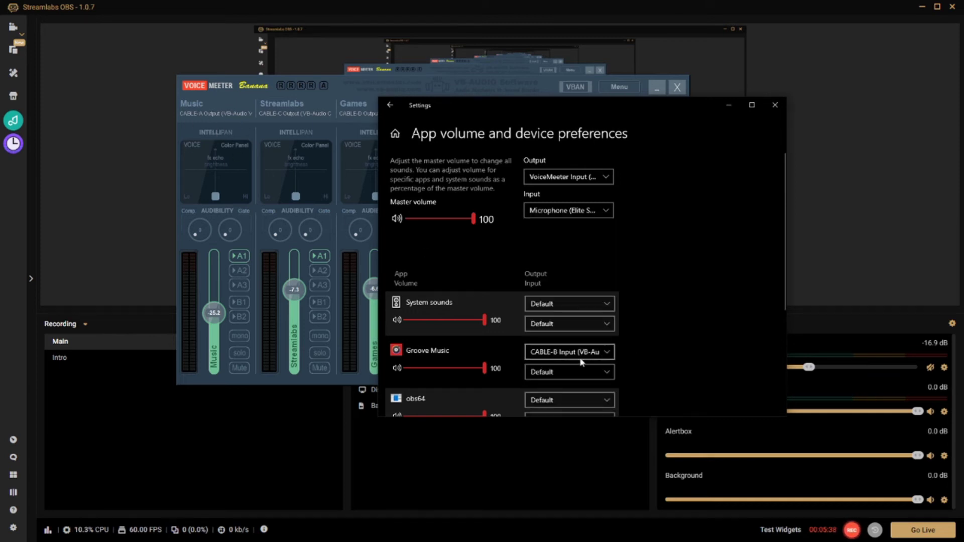
left_click(597, 352)
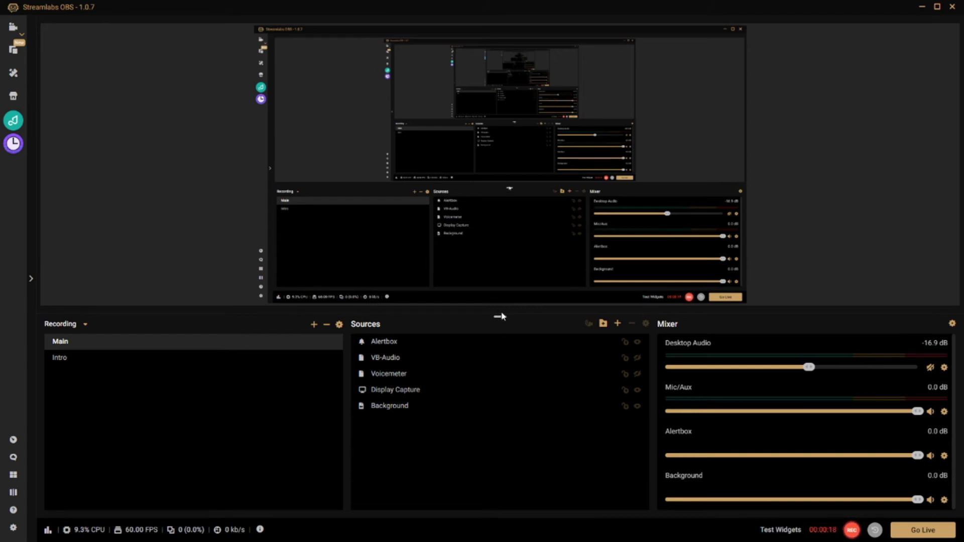
Step: Switch to Streamlabs OBS and add an Audio Output Capture source named Music to the Main scene
left_click(618, 325)
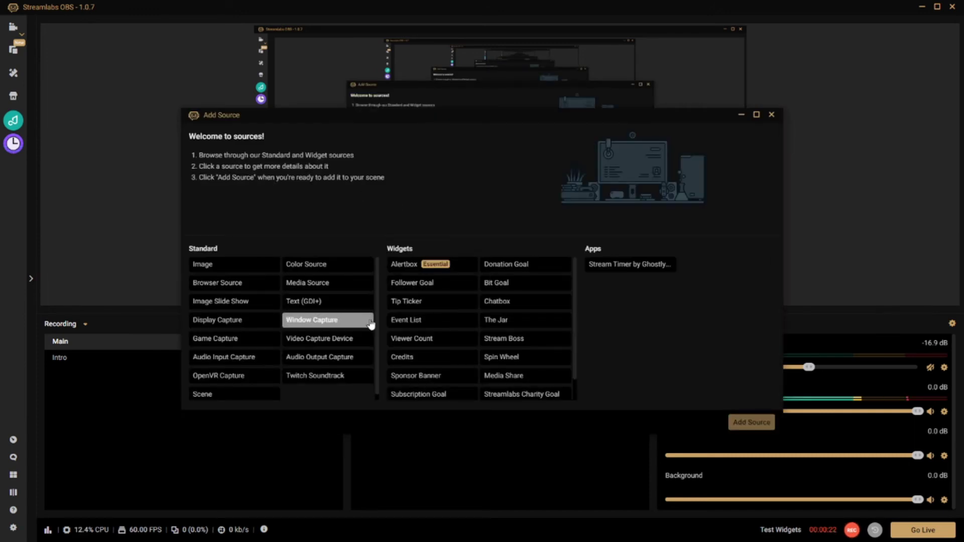
left_click(318, 358)
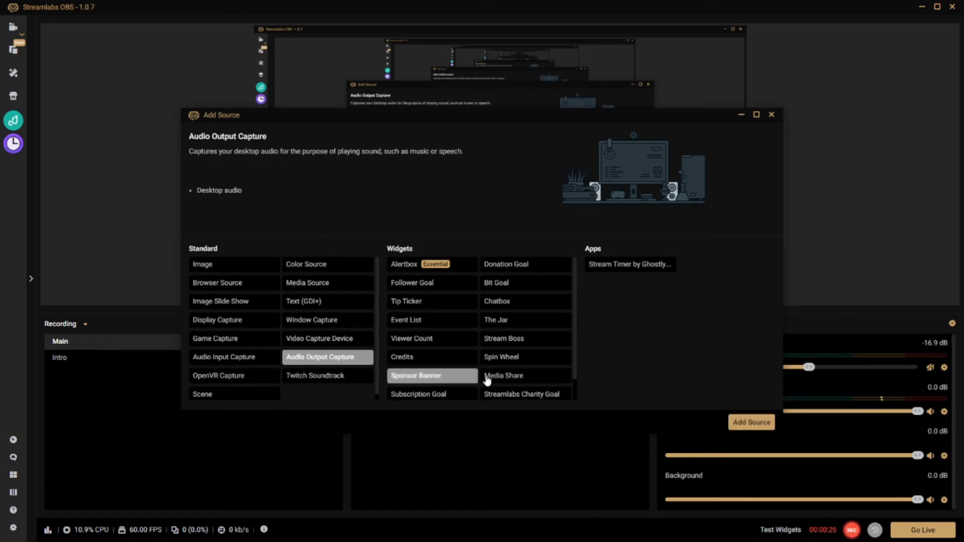
left_click(756, 425)
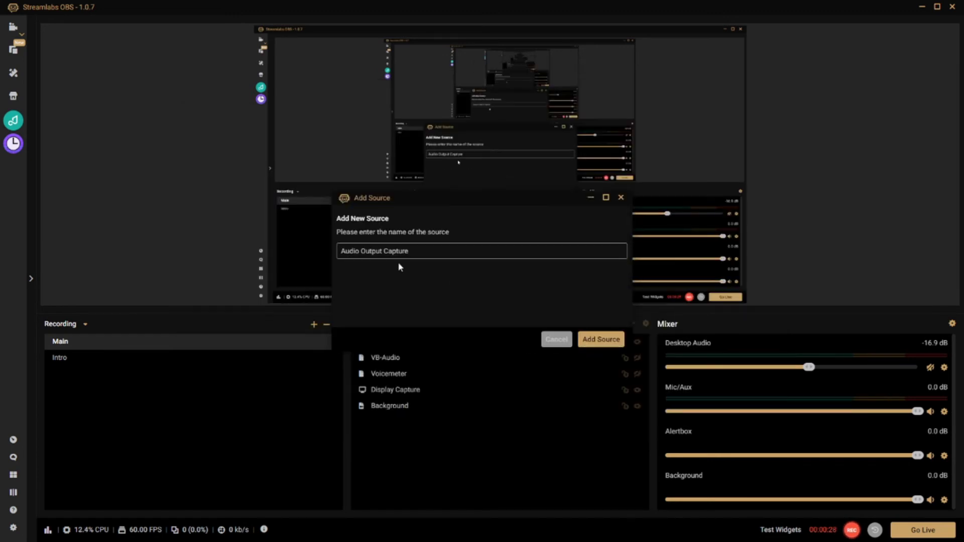
type("Music")
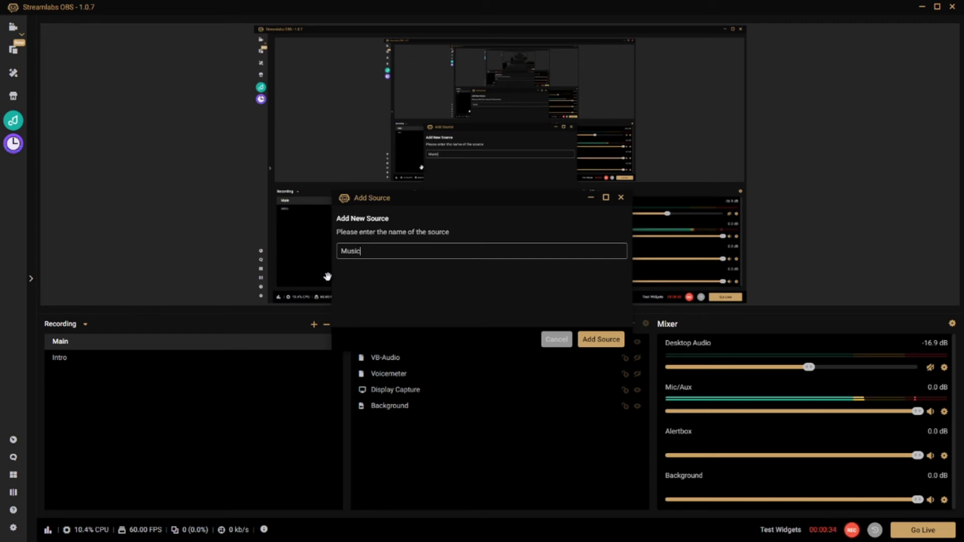
left_click(600, 340)
Step: Set the Music source's capture device to CABLE-B Input (VB-Audio Virtual Cable) and finish its settings
left_click(496, 201)
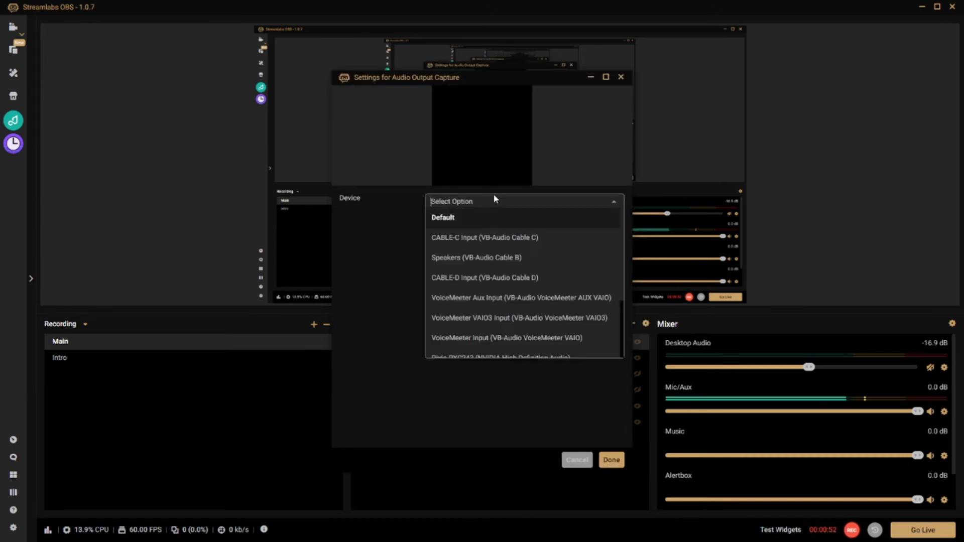
scroll(502, 251, "down", 2)
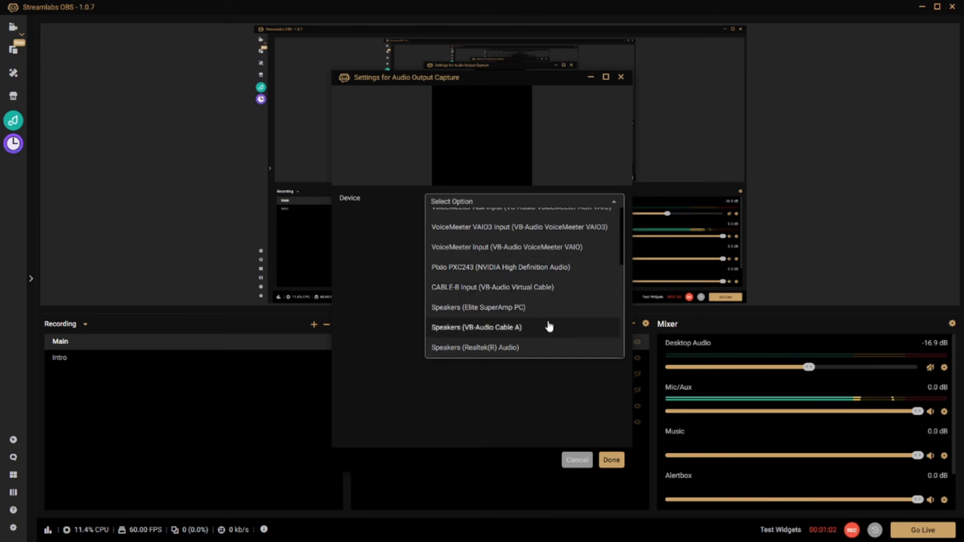
left_click(513, 289)
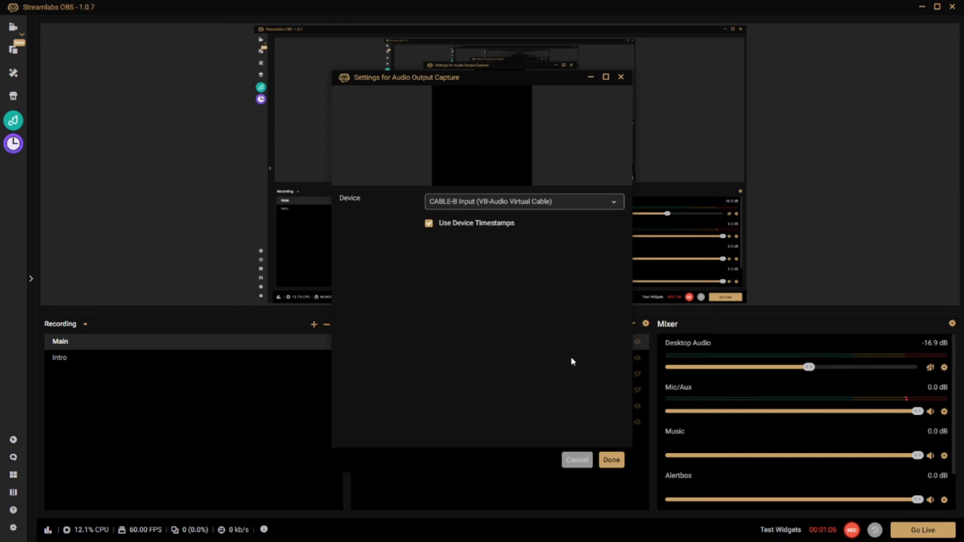
left_click(610, 461)
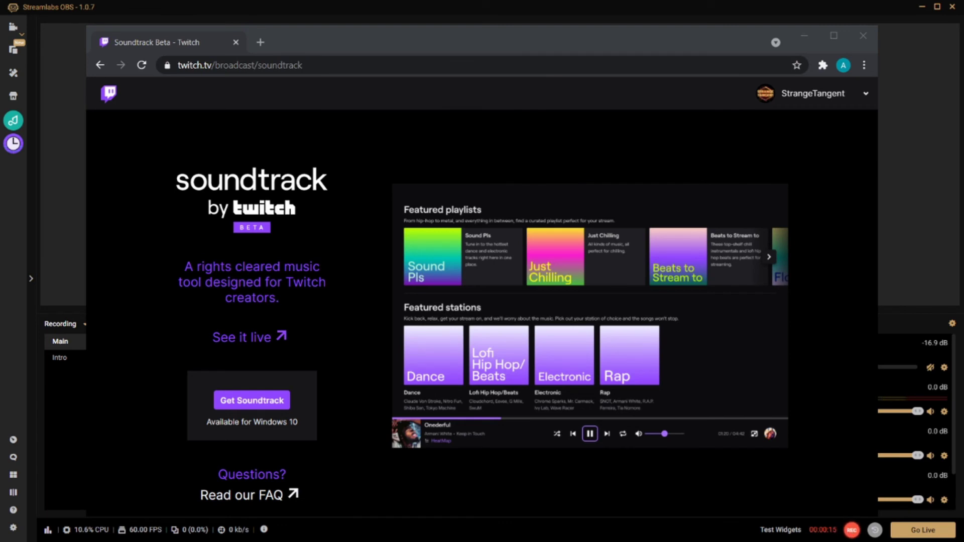
Step: Switch to the Soundtrack by Twitch app, reload its page, and minimize the window
key("alt+Tab")
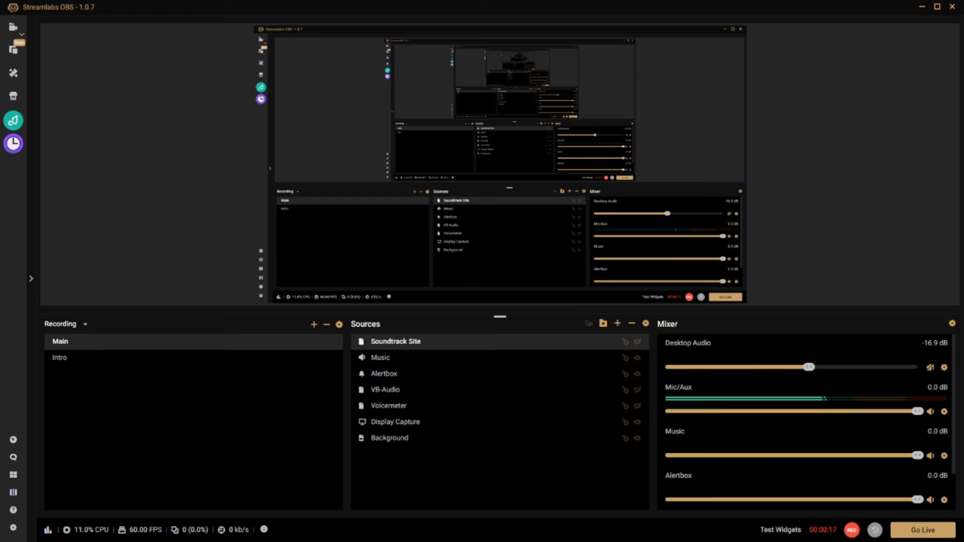
key("alt+Tab")
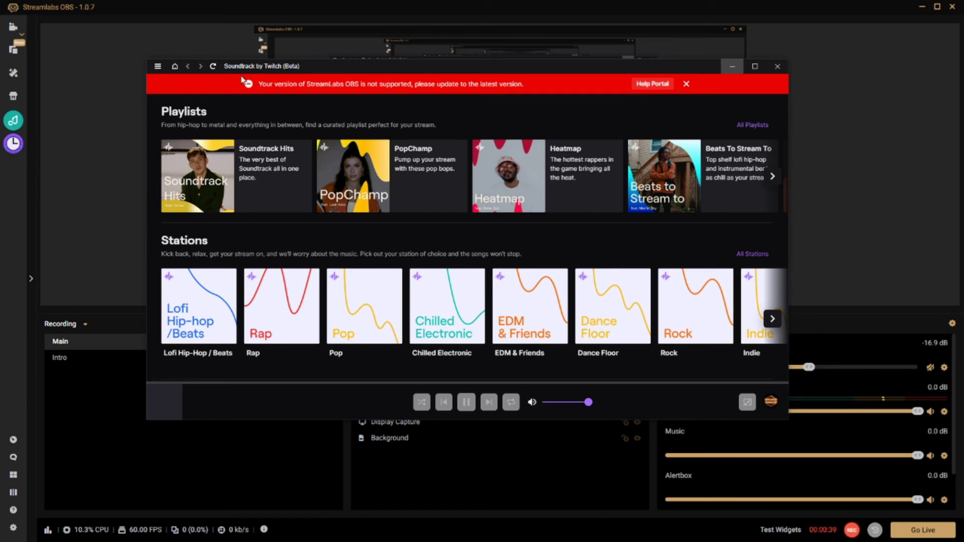
left_click(213, 67)
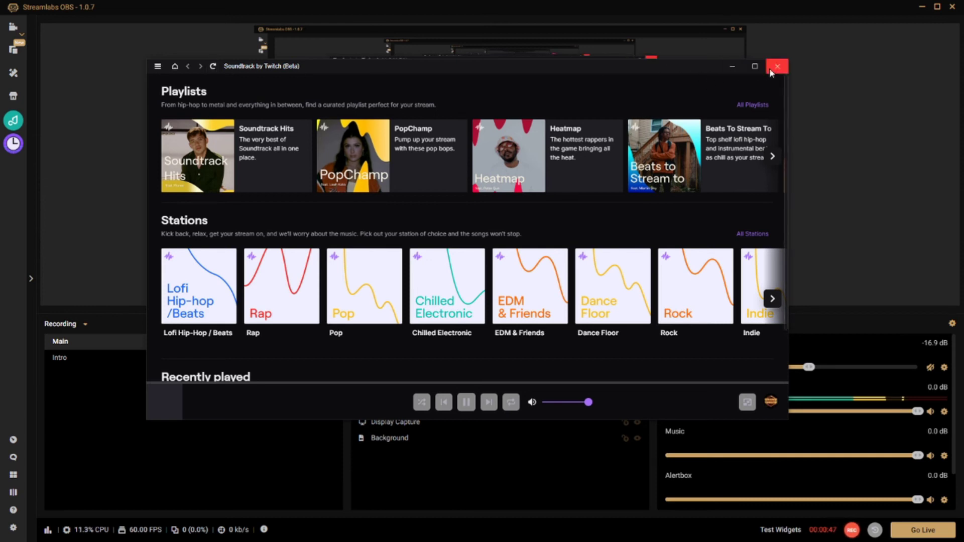
left_click(733, 67)
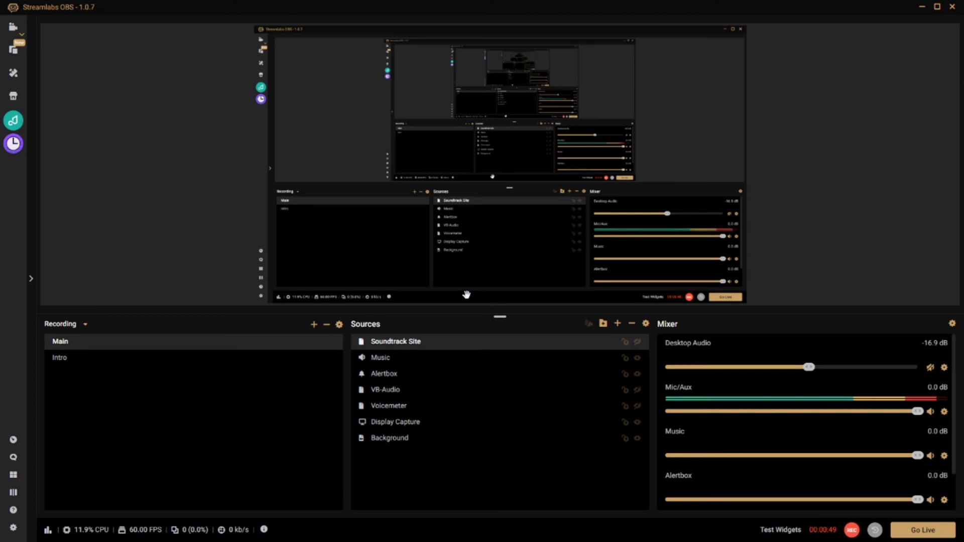
Step: Add a Twitch Soundtrack source to the Main scene with the suggested name
left_click(618, 324)
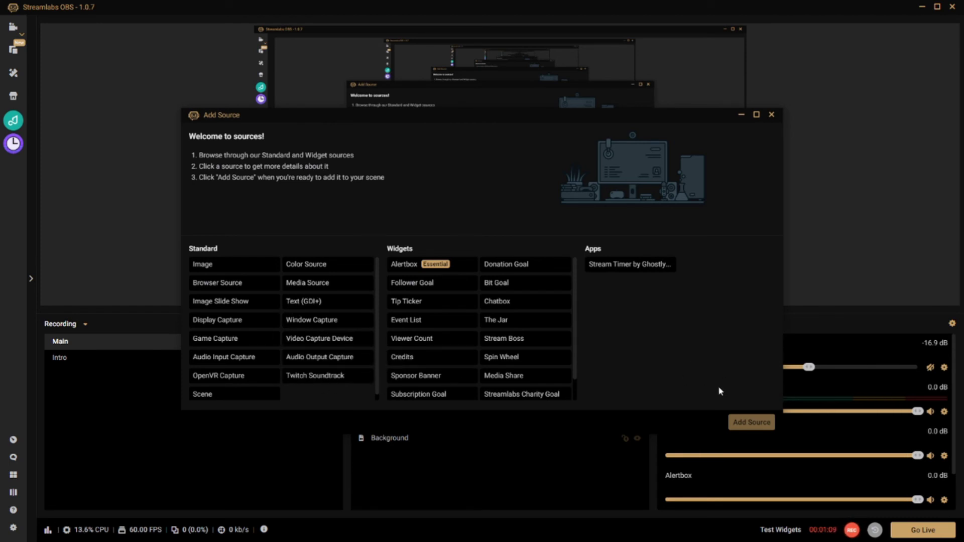
left_click(320, 374)
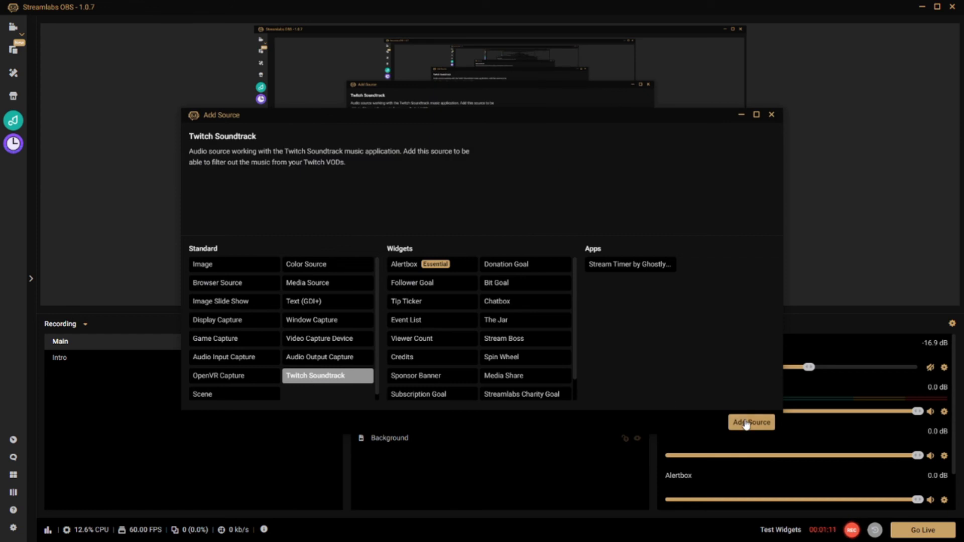
left_click(747, 423)
left_click(606, 340)
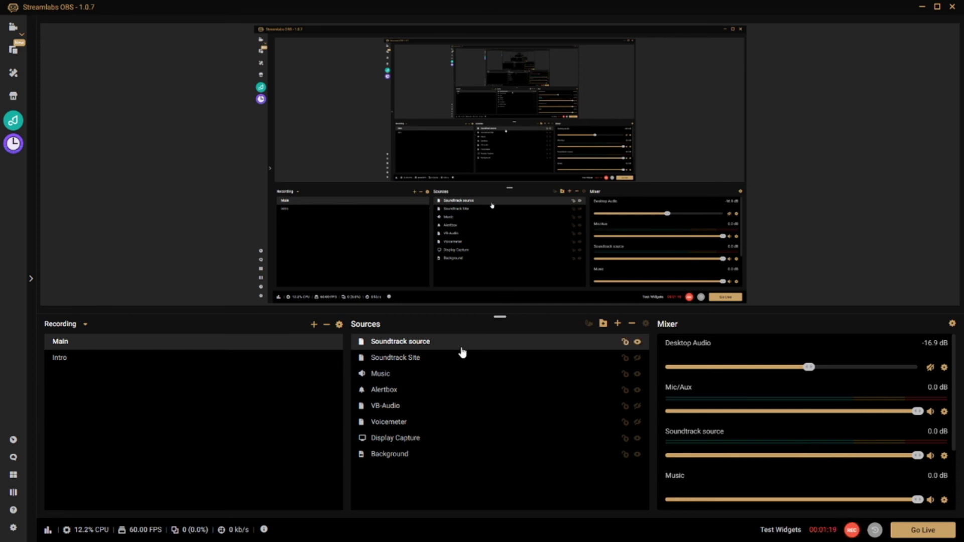
Step: Open the mixer's advanced audio settings and check the track assignment of the Music source
left_click(953, 325)
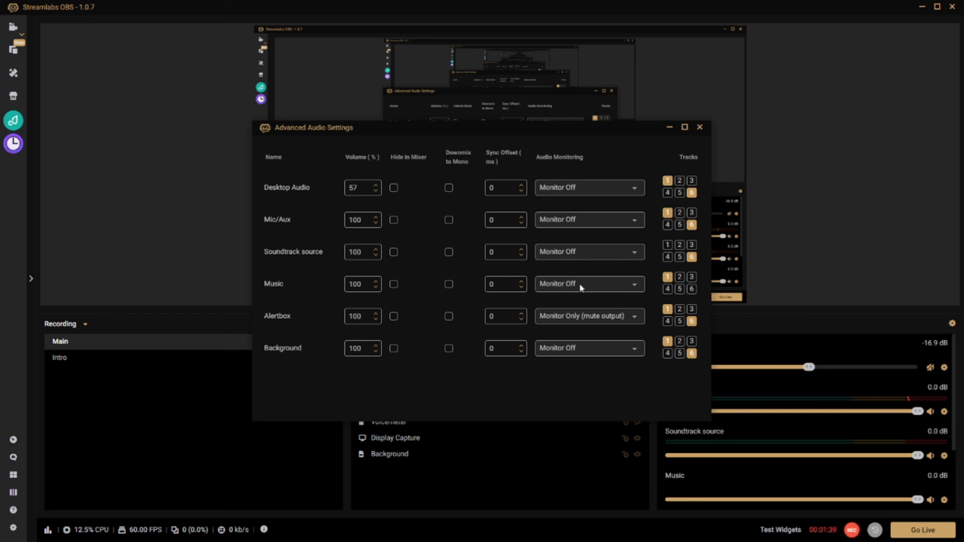
left_click(667, 279)
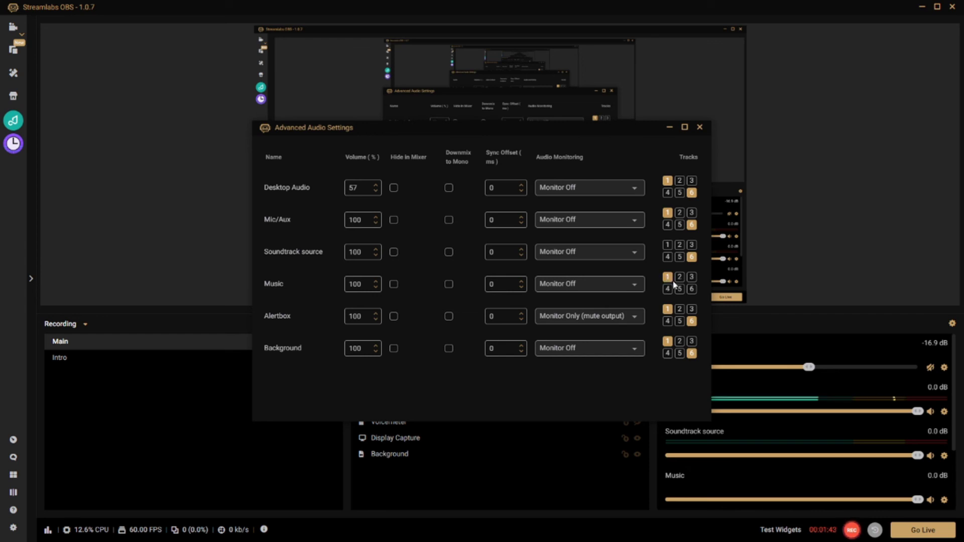